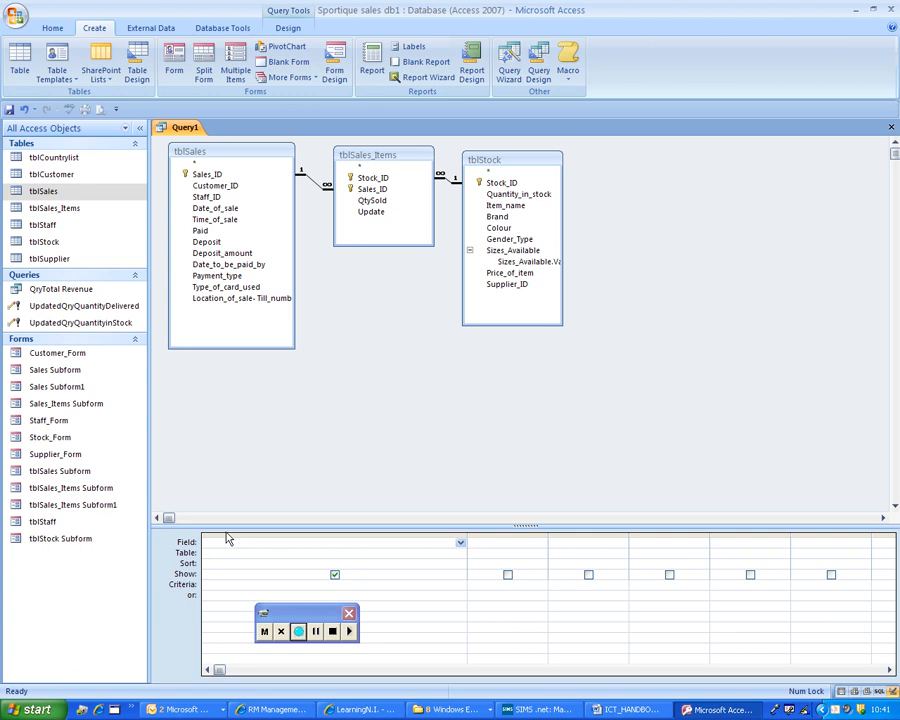
# Create the calculated field Sub-total:[QtySold]*[Price_of_item] in the first query column and display the query results.
pyautogui.write('ub-total:[Q')
pyautogui.write('tySold]*[Price_o')
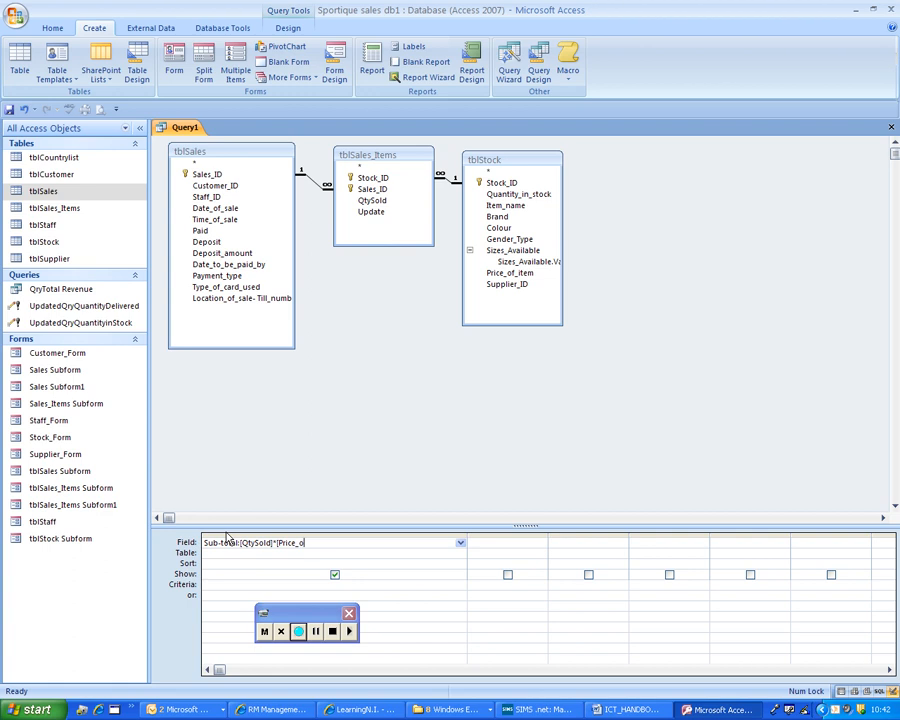
pyautogui.write('f_item')
pyautogui.moveTo(278, 542); pyautogui.dragTo(327, 542)
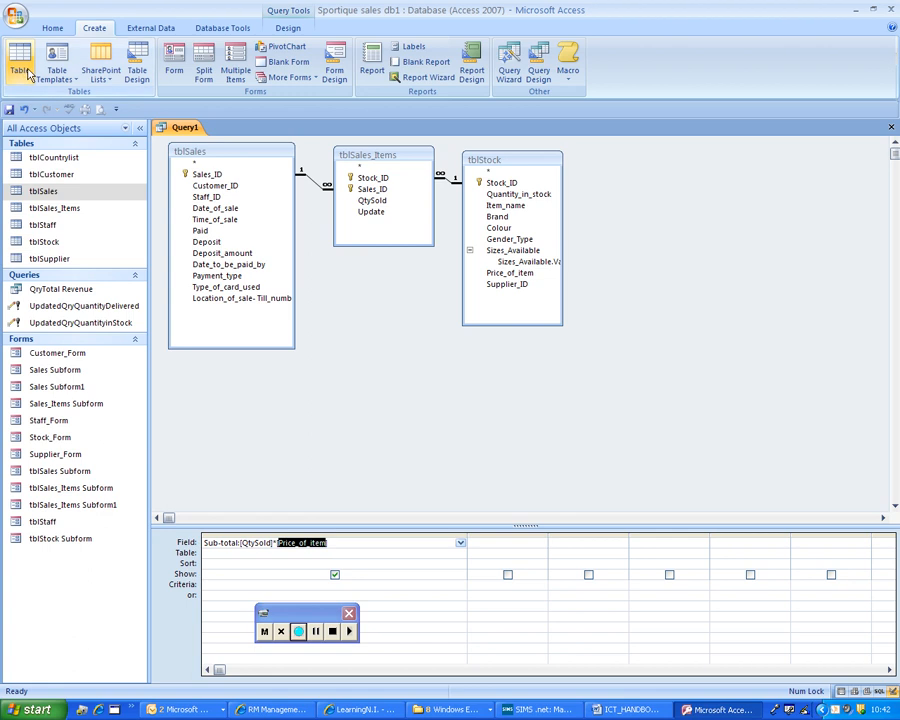
pyautogui.click(287, 30)
pyautogui.click(21, 60)
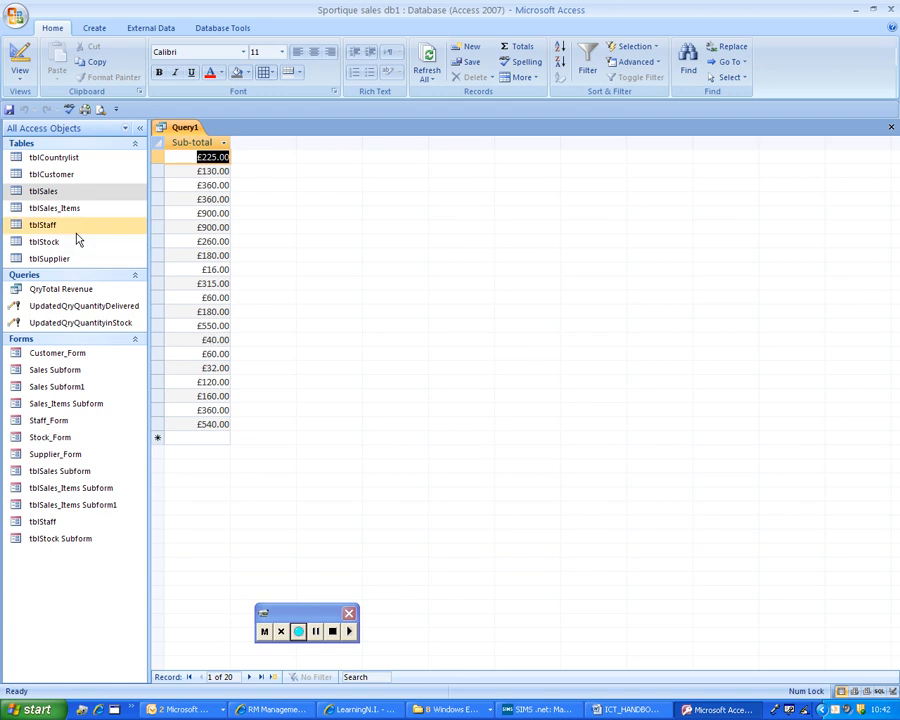
# Add Sales_ID from tblSales to the query design and display the results.
pyautogui.click(20, 58)
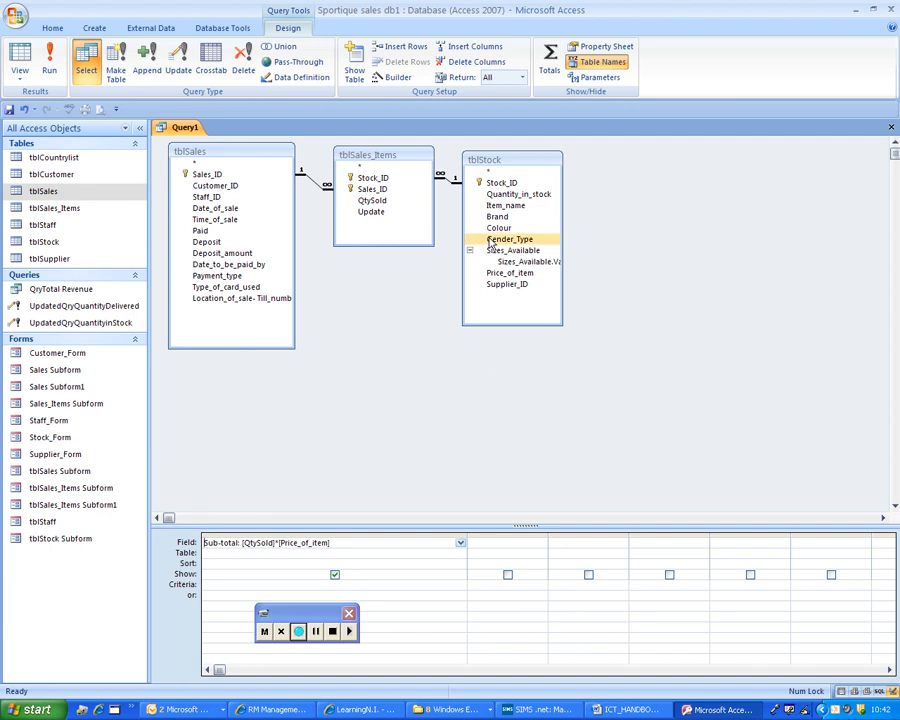
pyautogui.doubleClick(209, 175)
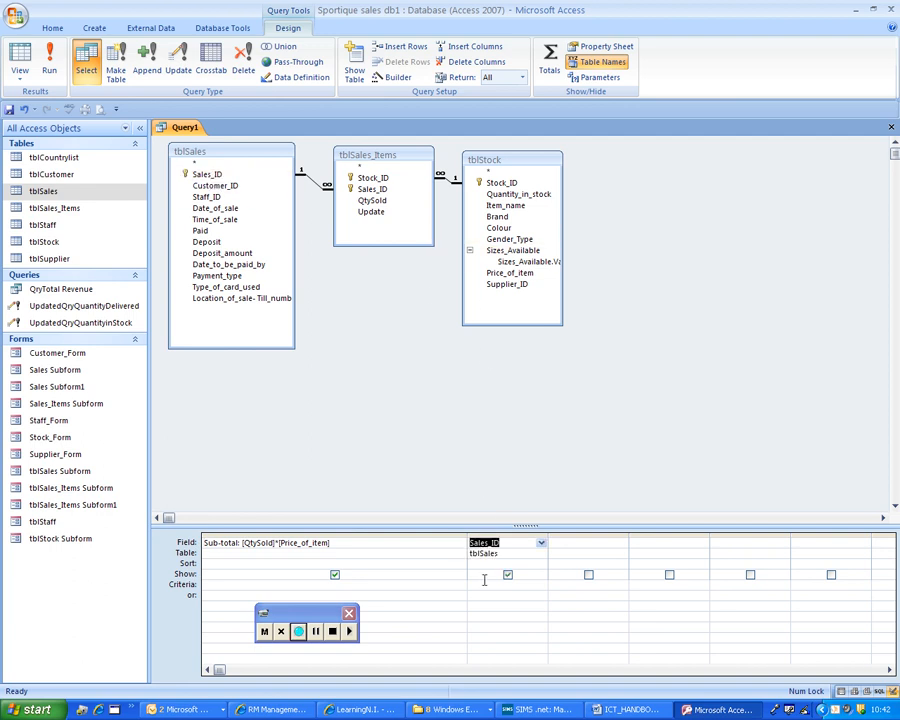
pyautogui.click(19, 60)
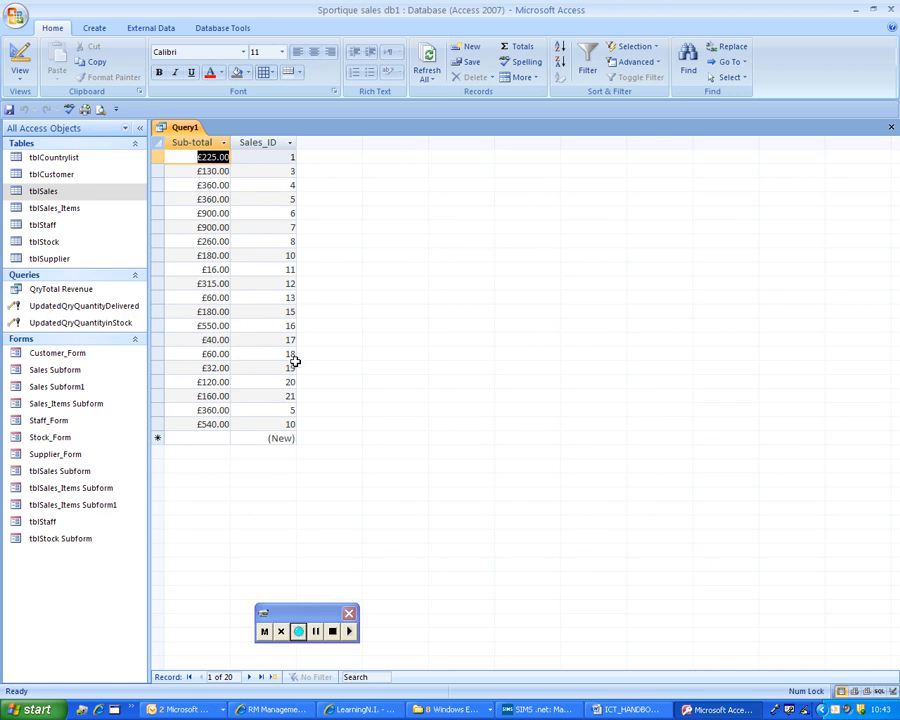
# Set the Sales_ID criteria in the query design to the parameter prompt [Enter sale ID].
pyautogui.click(18, 48)
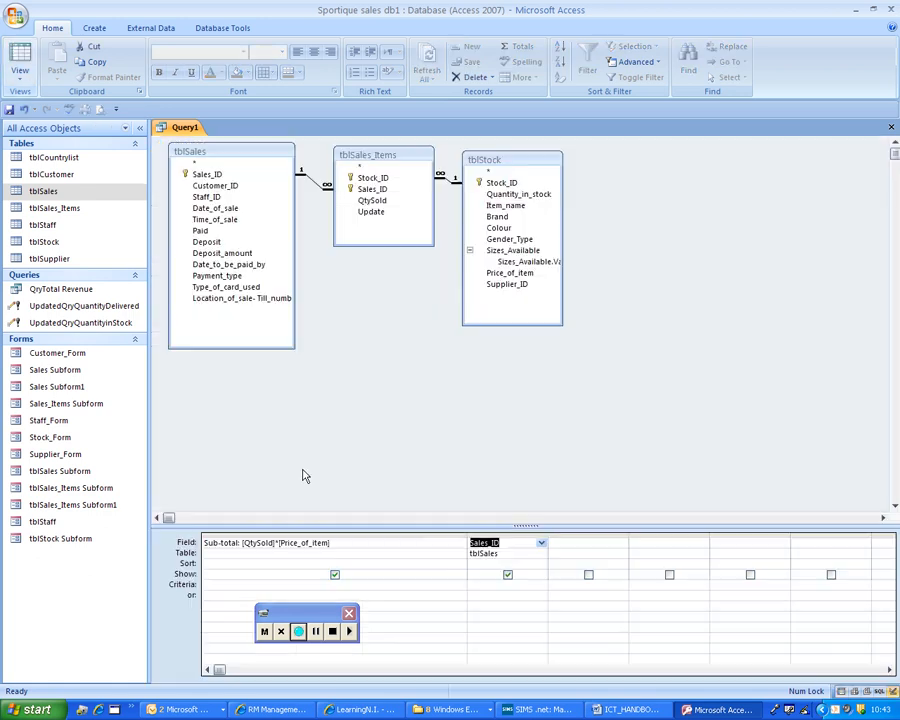
pyautogui.click(470, 586)
pyautogui.write('N')
pyautogui.write('En')
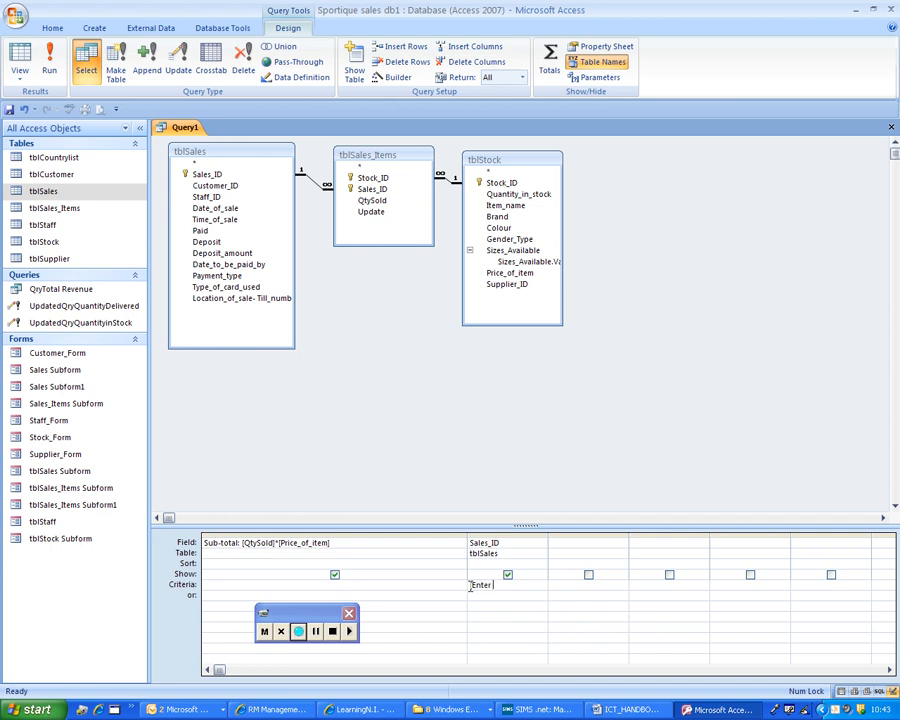
pyautogui.write('ter ')
pyautogui.write('s')
pyautogui.write('ale ID]')
pyautogui.moveTo(528, 591); pyautogui.dragTo(456, 582)
# Run the parameter query for sale ID 10 to check its sub-totals.
pyautogui.click(20, 60)
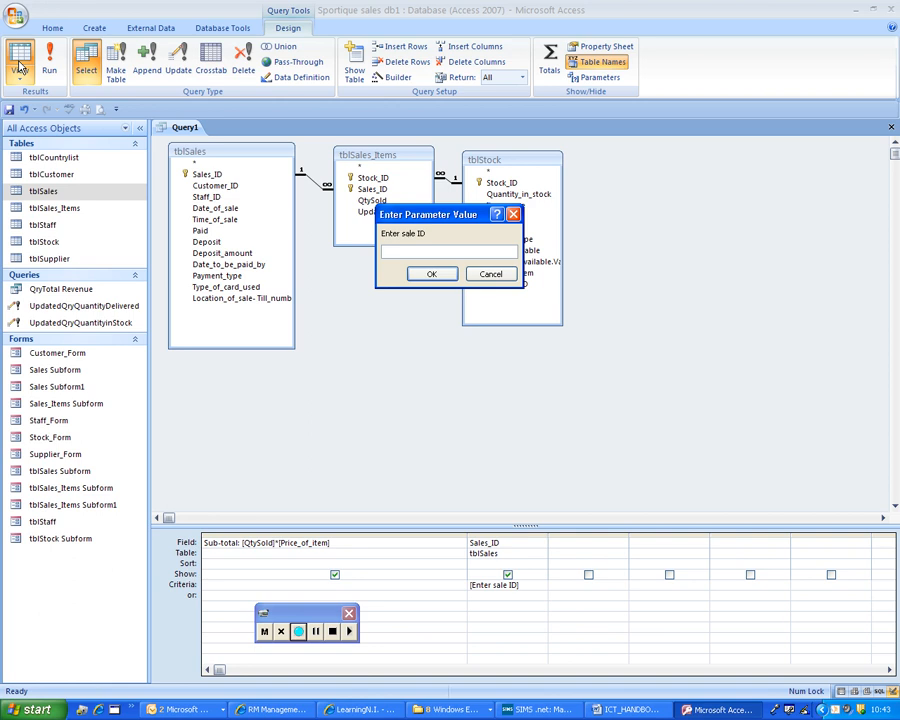
pyautogui.write('10')
pyautogui.press('Return')
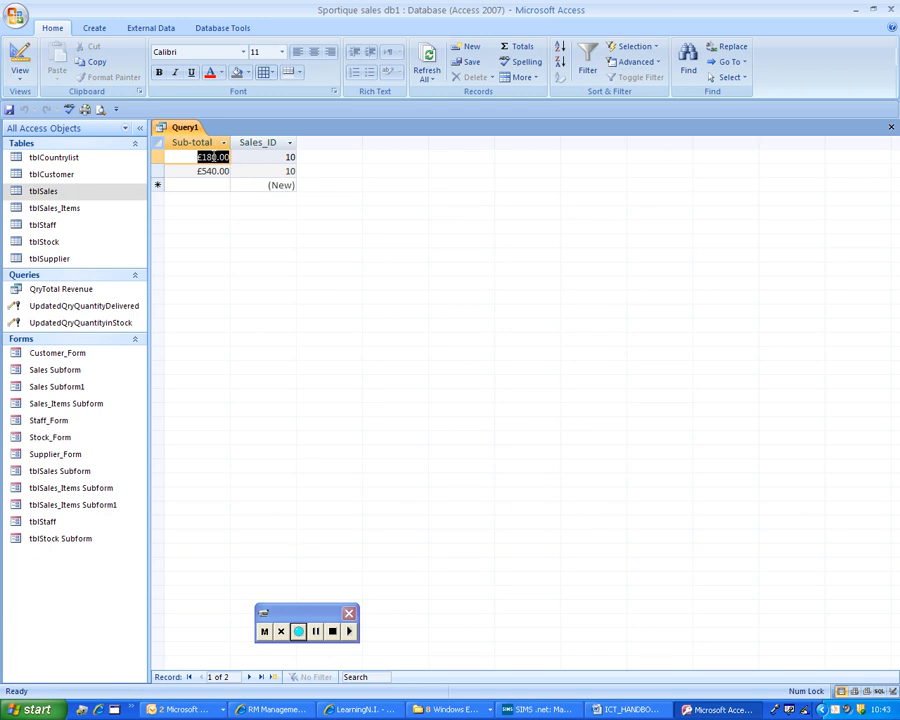
# Add Item_name, Brand, Colour and Price_of_item from tblStock to the query, clearing the duplicate Price_of_item column.
pyautogui.click(24, 69)
pyautogui.click(18, 60)
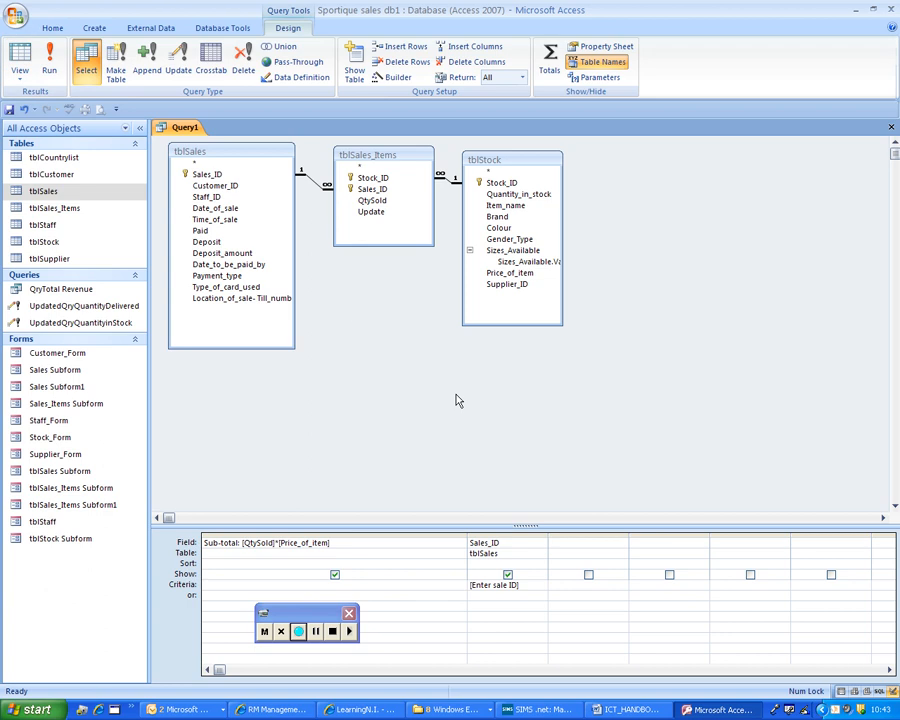
pyautogui.doubleClick(505, 205)
pyautogui.doubleClick(497, 216)
pyautogui.doubleClick(503, 230)
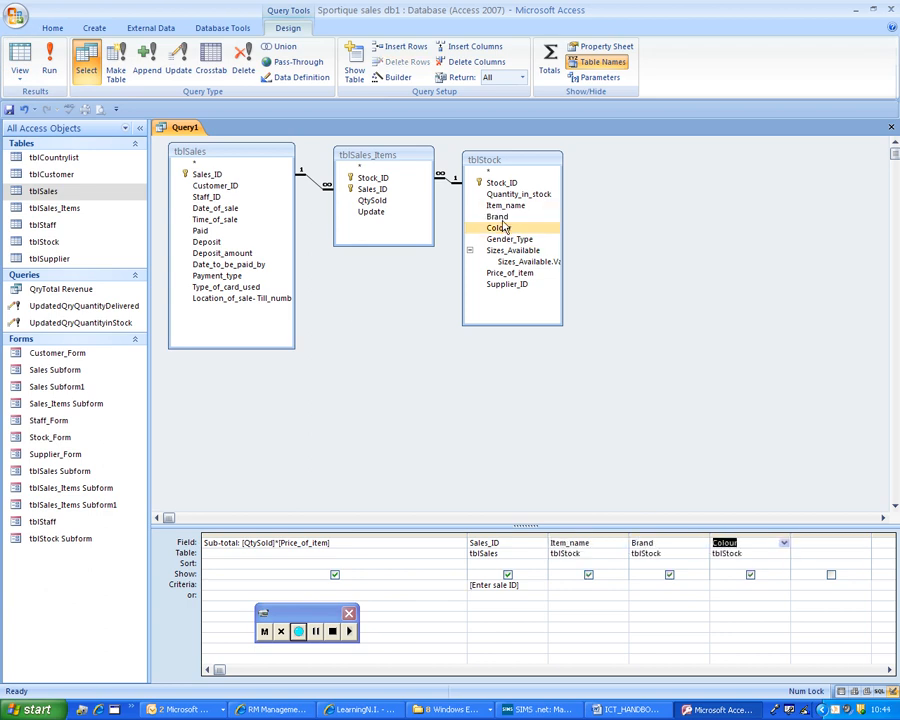
pyautogui.doubleClick(516, 275)
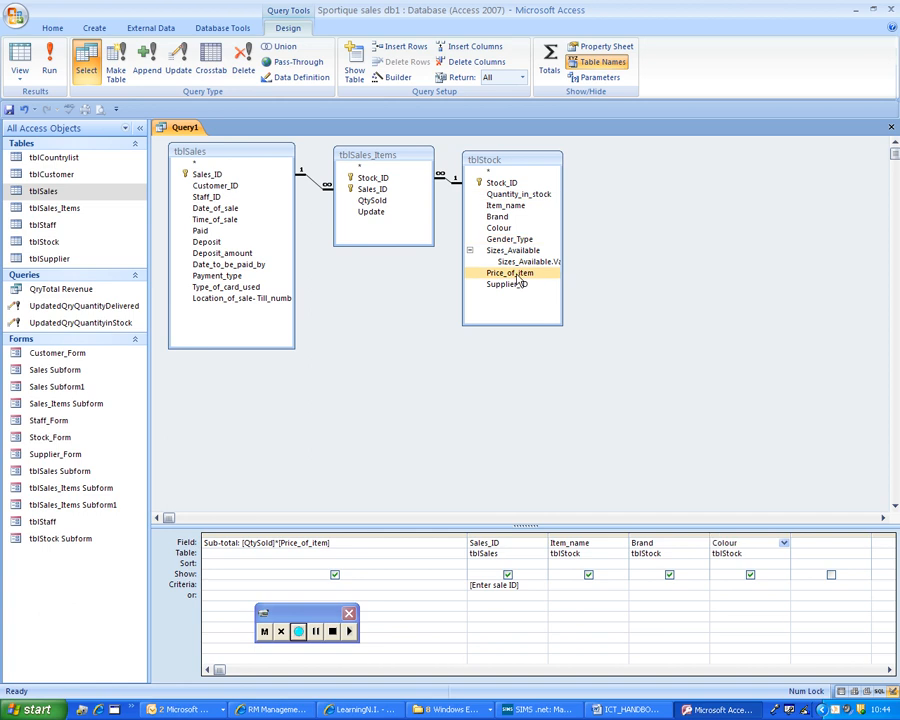
pyautogui.doubleClick(516, 275)
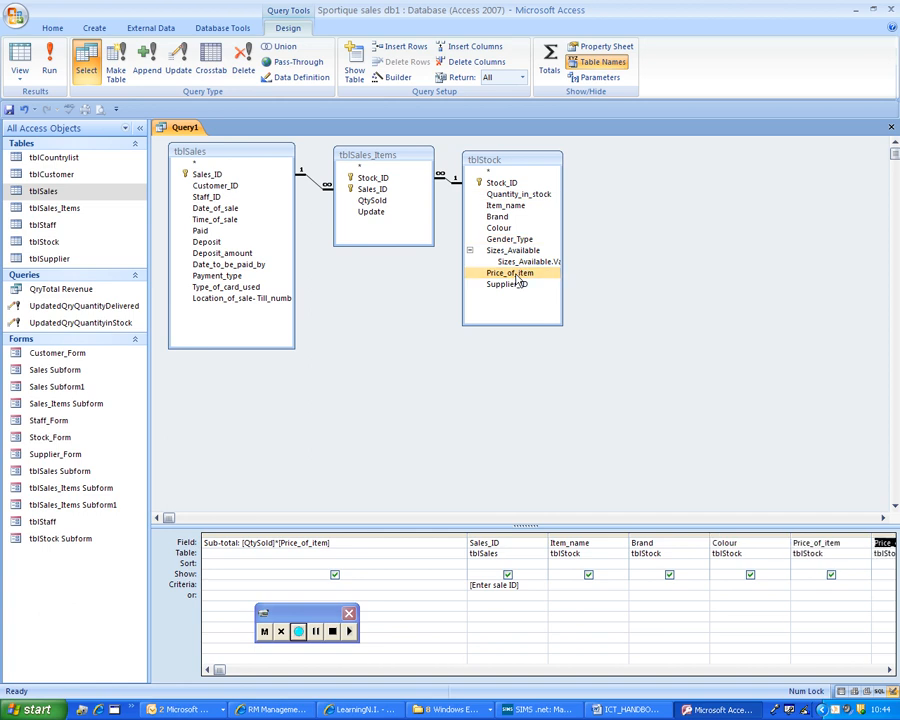
pyautogui.rightClick(885, 543)
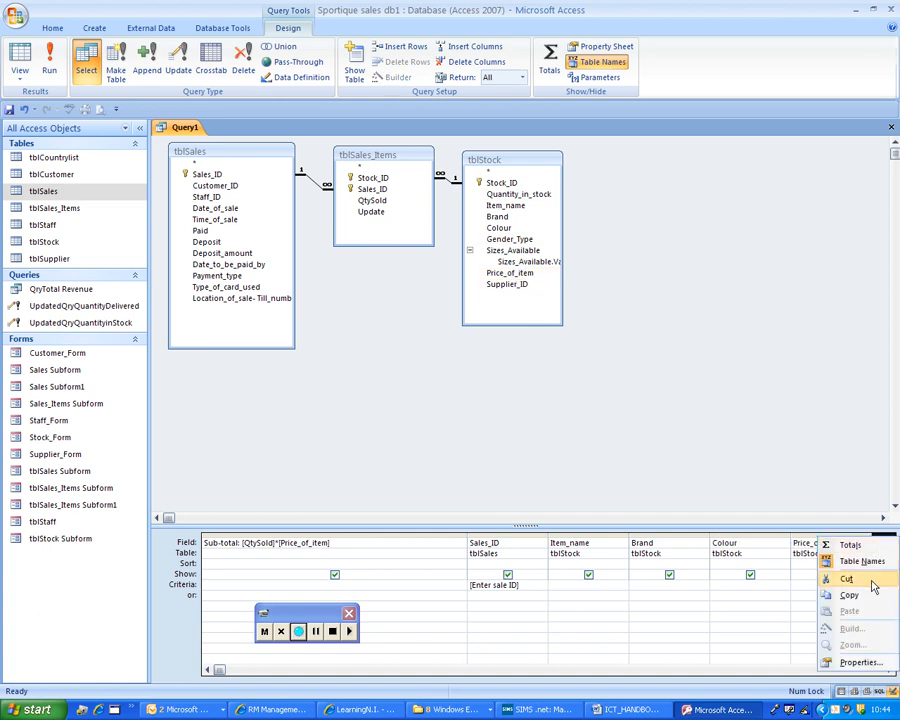
pyautogui.click(874, 580)
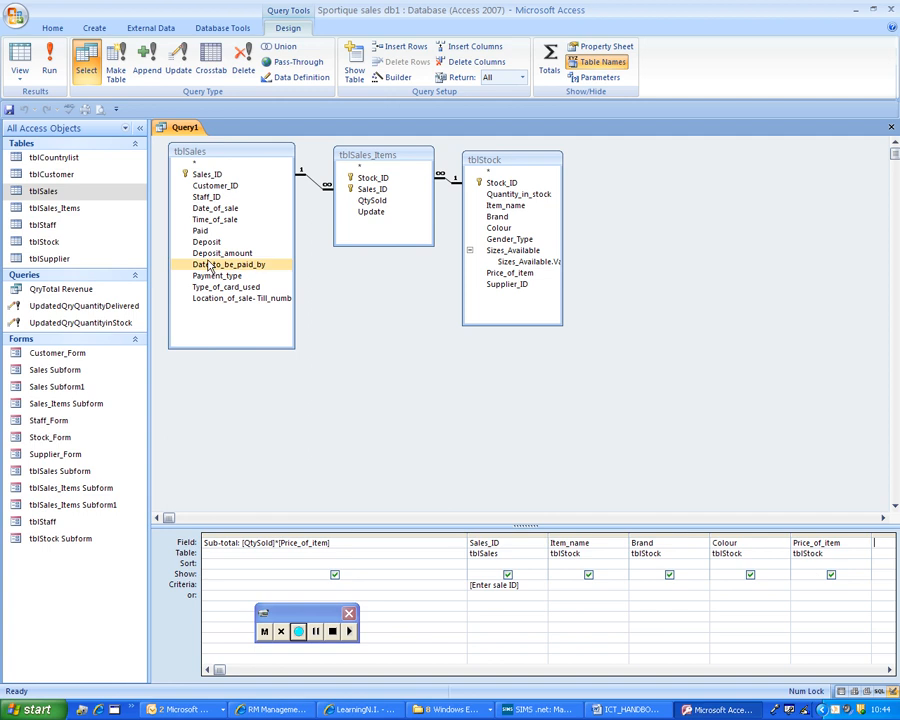
# Run the query for sale ID 10 and widen the Price_of_item column to fit its heading.
pyautogui.click(19, 58)
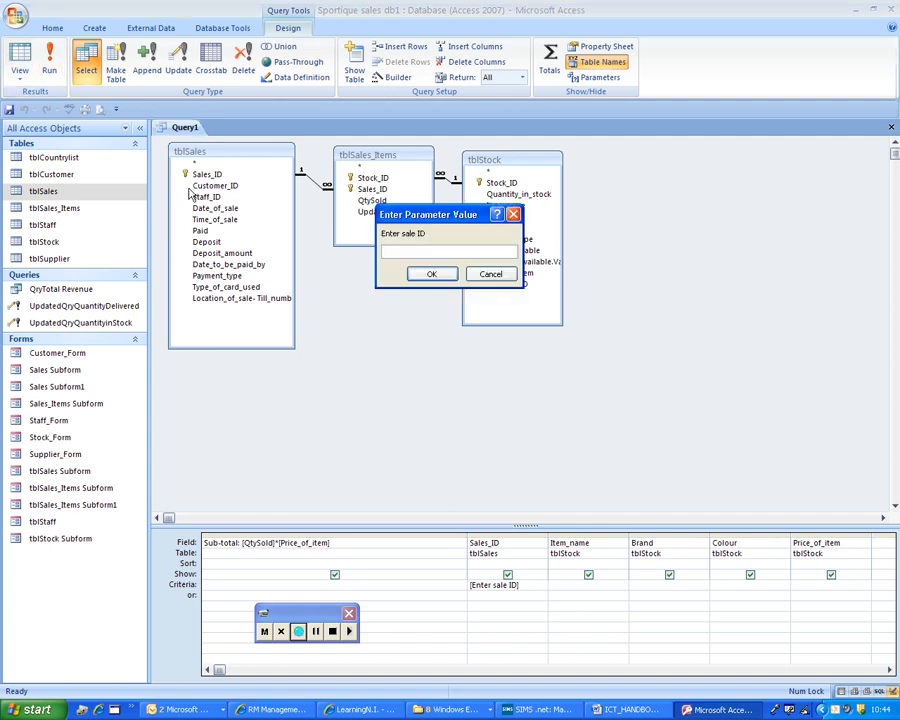
pyautogui.write('1')
pyautogui.press('Return')
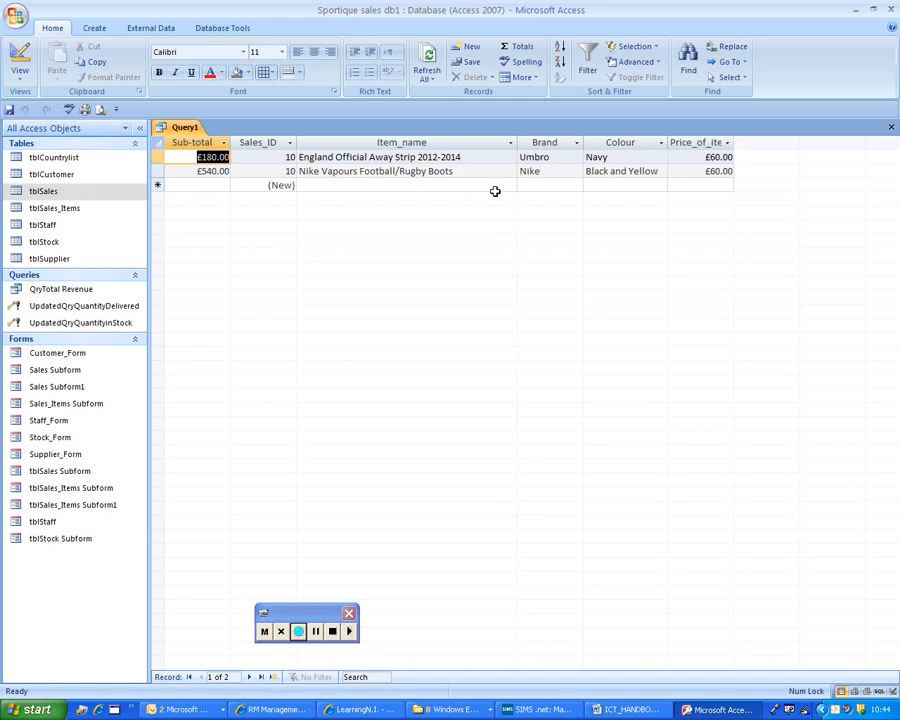
pyautogui.doubleClick(734, 142)
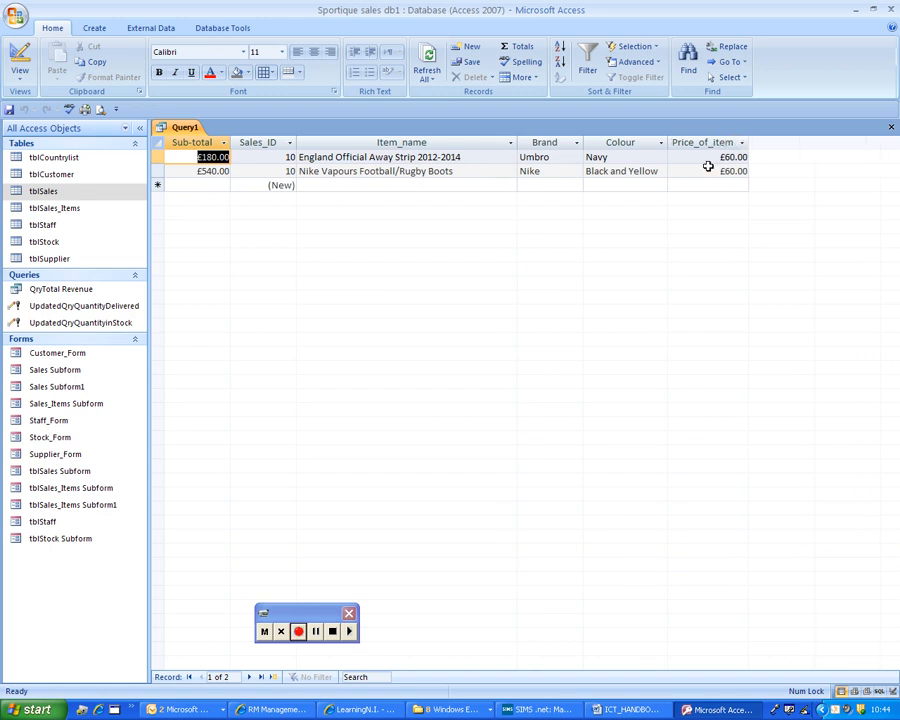
# Turn on totals in the query design and set the Sub-total field's total to Sum.
pyautogui.click(21, 58)
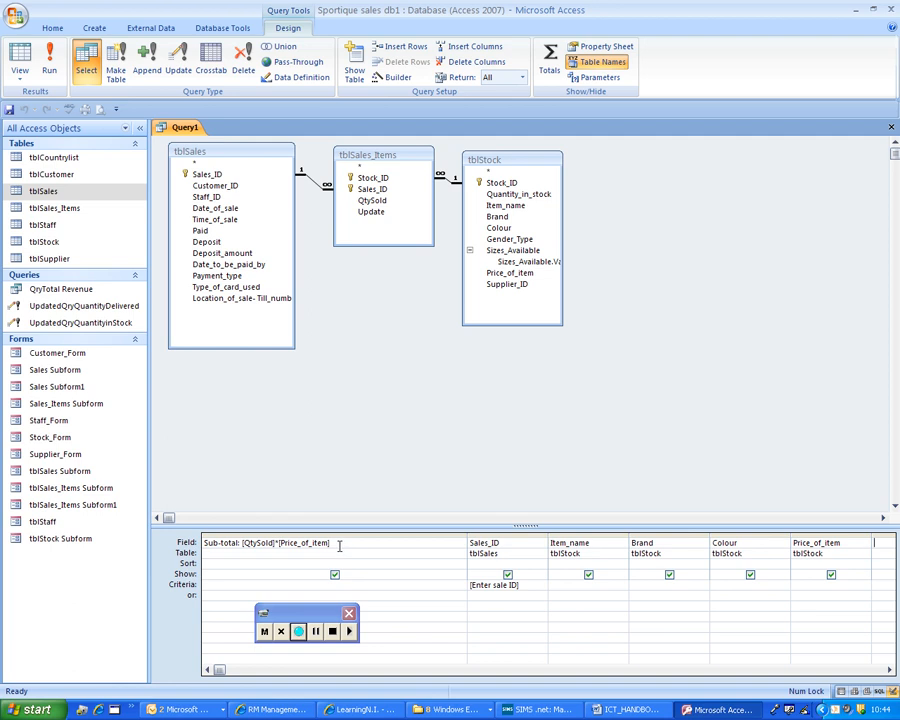
pyautogui.moveTo(340, 546); pyautogui.dragTo(203, 544)
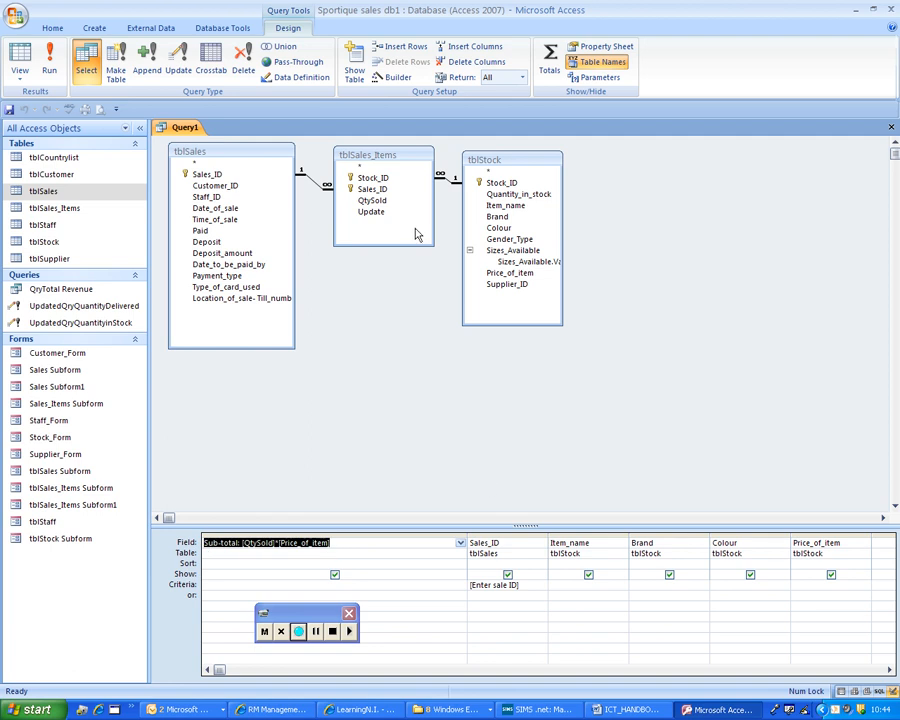
pyautogui.click(556, 74)
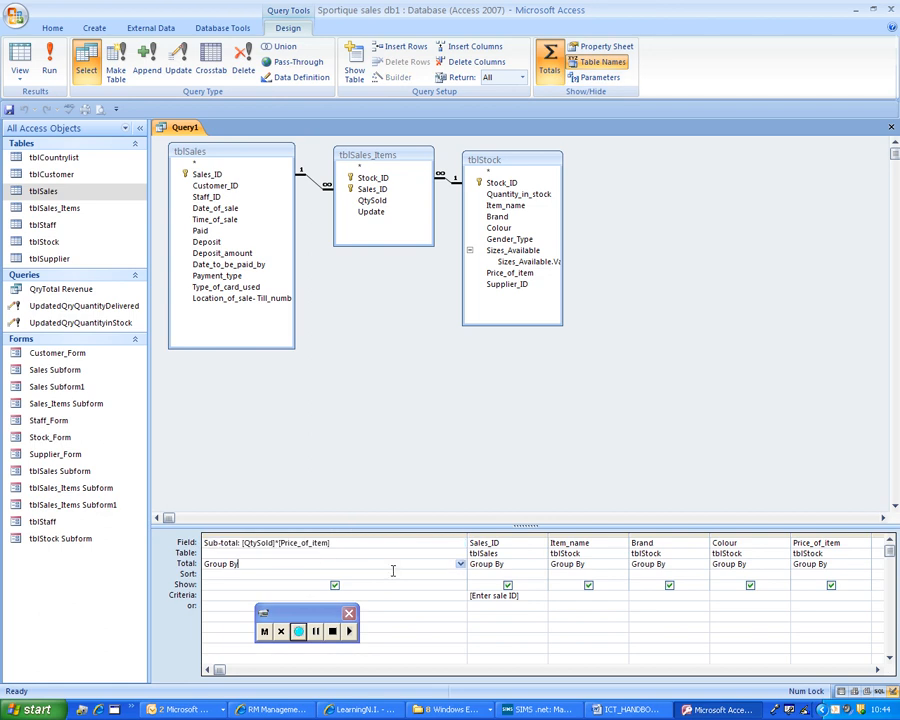
pyautogui.click(460, 564)
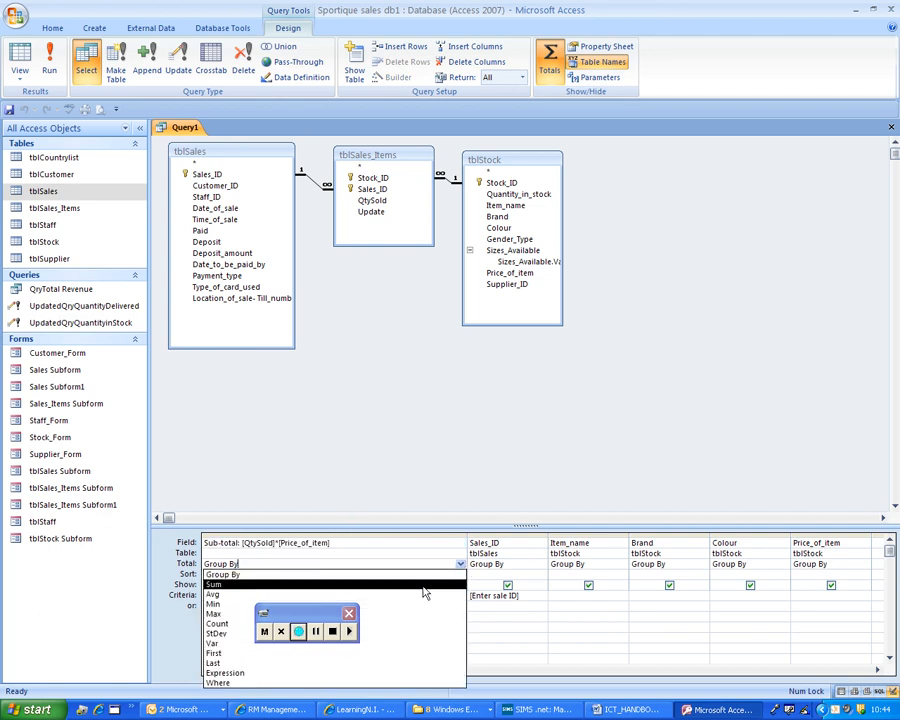
pyautogui.click(430, 586)
# Run the totals query for sale ID 10, and turn totals off again in the query design.
pyautogui.click(19, 60)
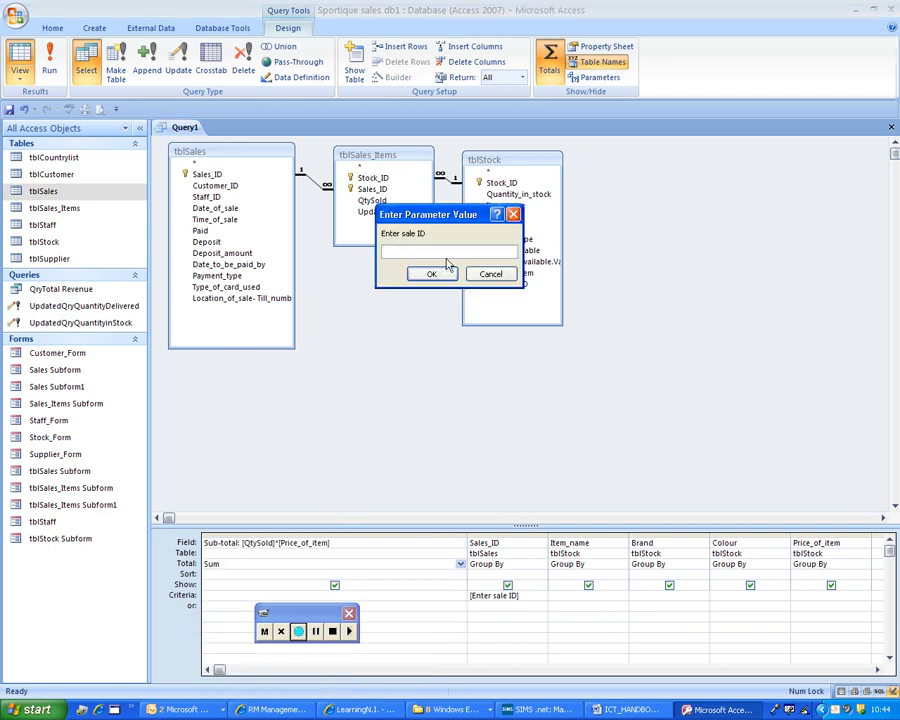
pyautogui.write('10')
pyautogui.press('Return')
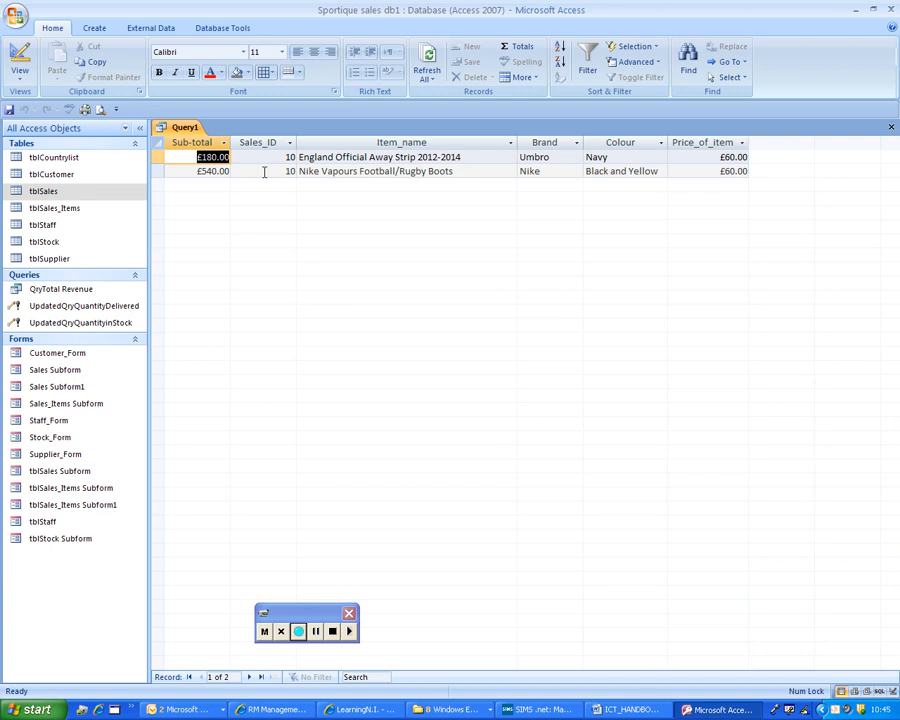
pyautogui.click(16, 58)
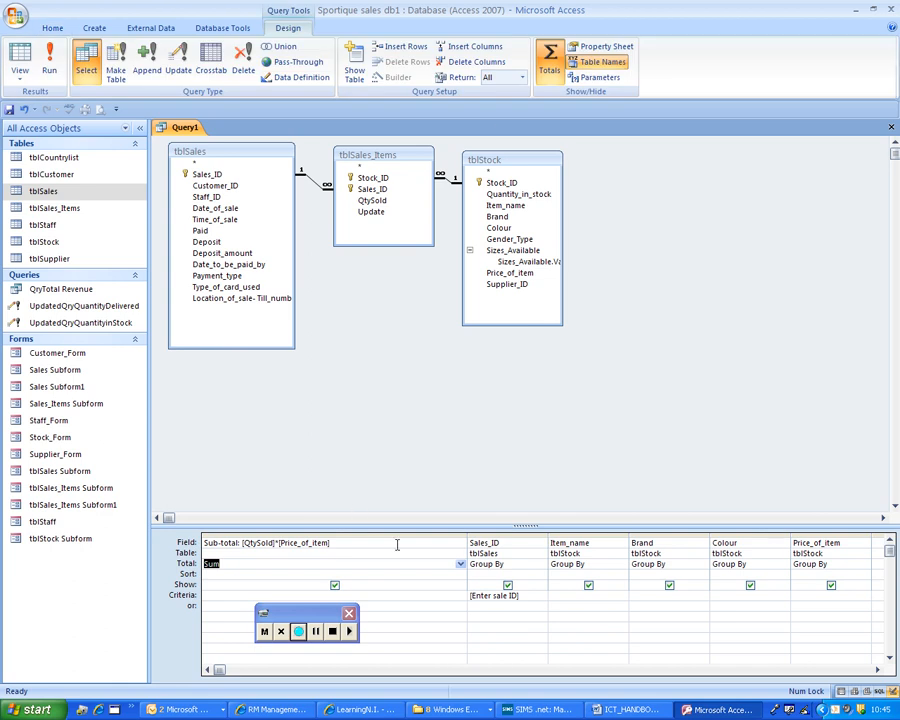
pyautogui.click(550, 62)
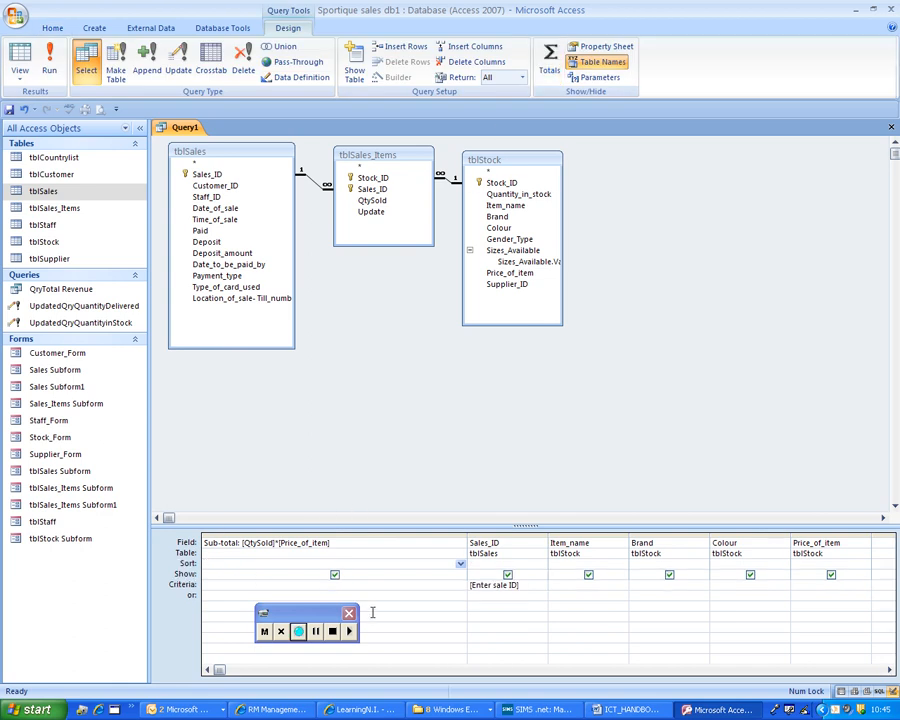
# Add tblCustomer and tblStaff to the query design and place them below the existing tables.
pyautogui.rightClick(328, 394)
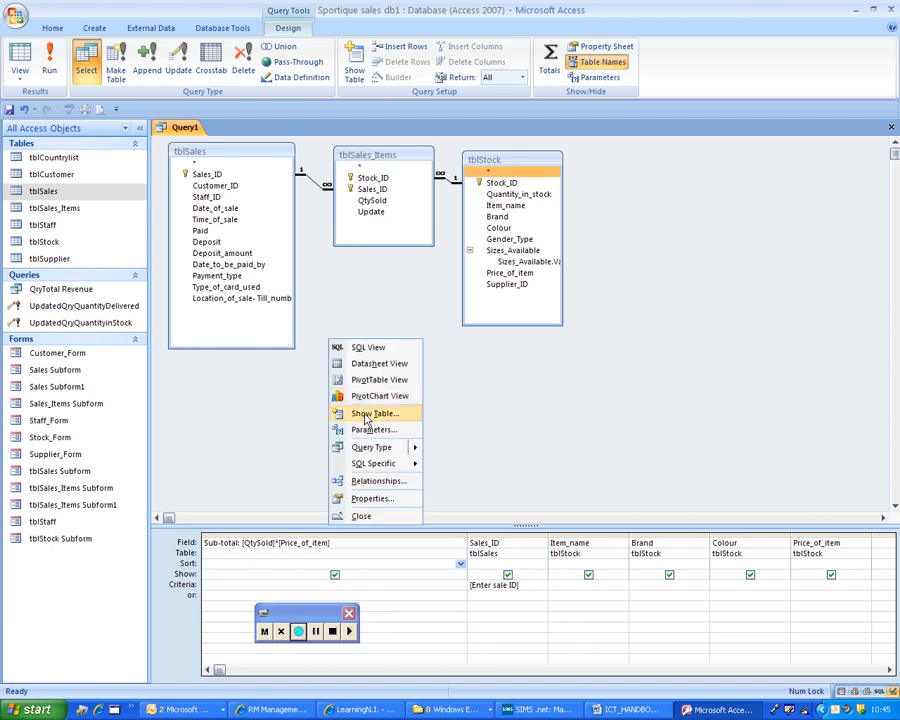
pyautogui.click(358, 410)
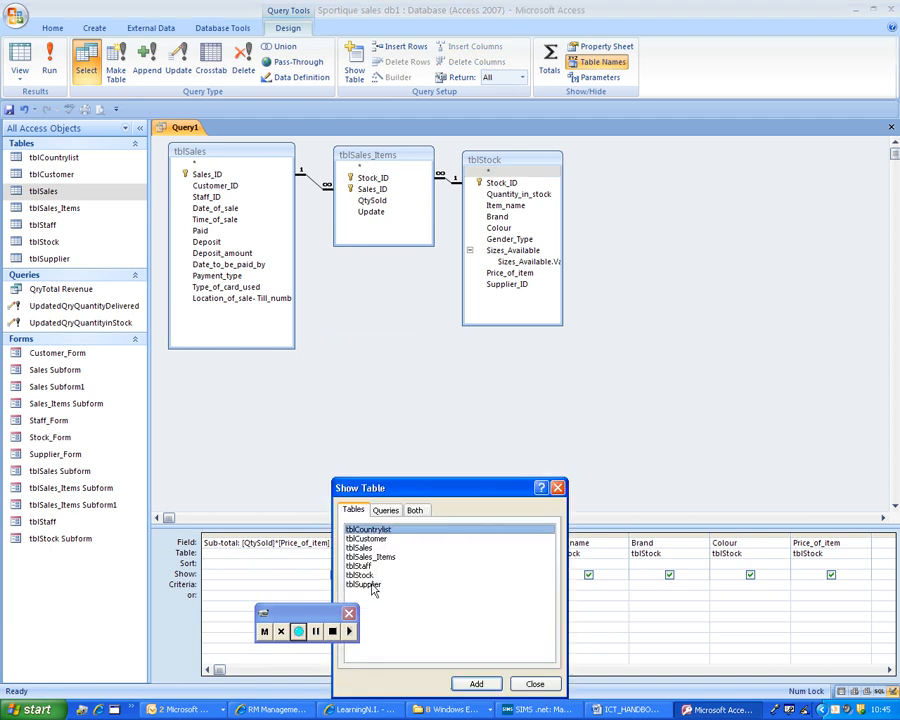
pyautogui.doubleClick(366, 539)
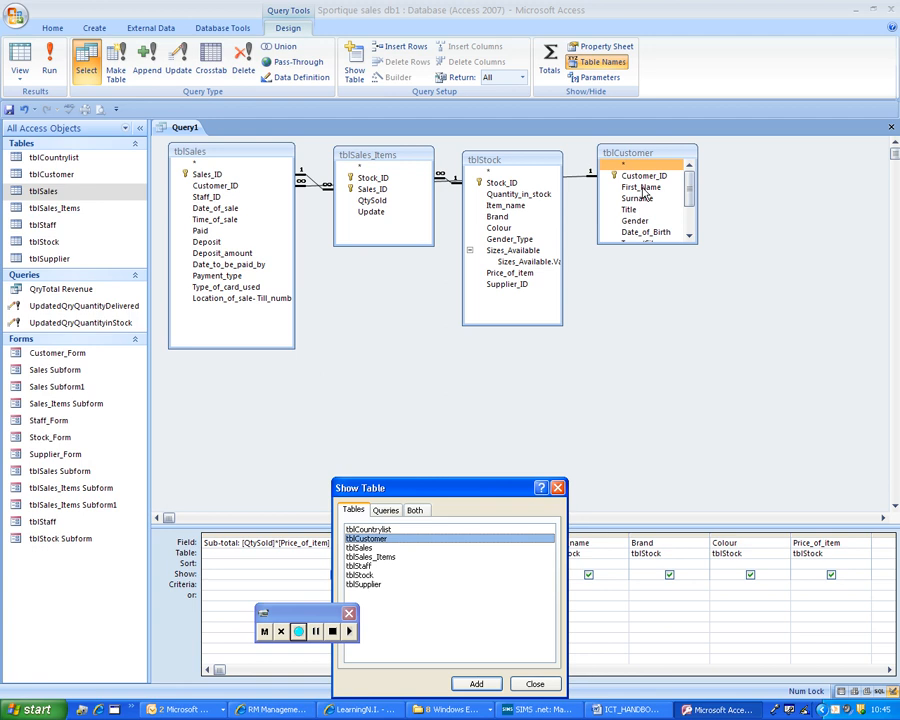
pyautogui.click(362, 566)
pyautogui.click(476, 683)
pyautogui.click(535, 683)
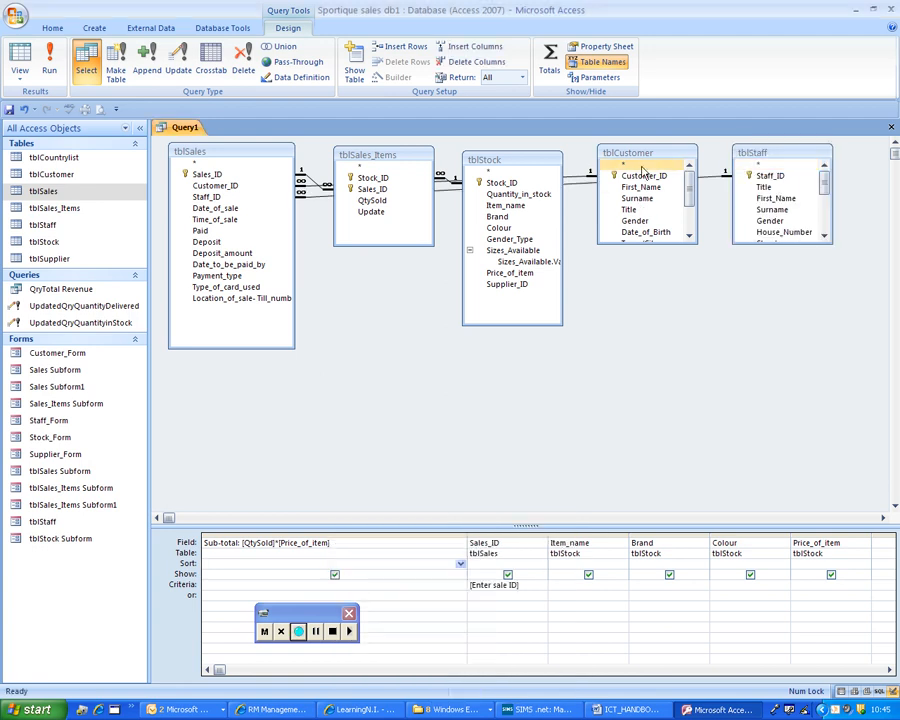
pyautogui.moveTo(627, 153); pyautogui.dragTo(358, 376)
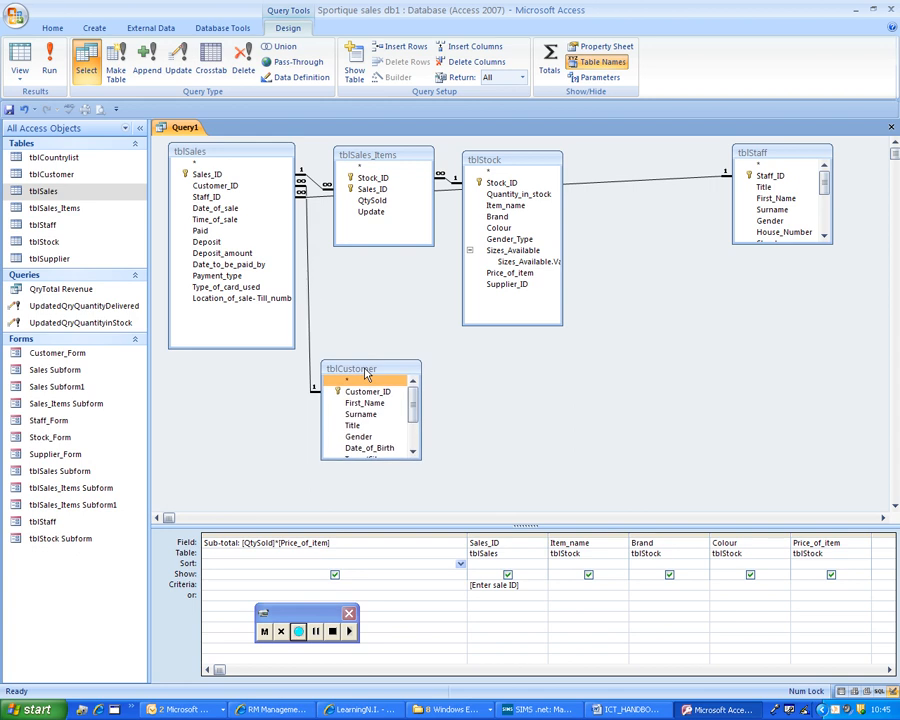
pyautogui.moveTo(740, 152); pyautogui.dragTo(532, 386)
# Add Staff_ID and Title from tblStaff and First_Name from tblCustomer to the query, enlarging the tblCustomer field list.
pyautogui.doubleClick(542, 407)
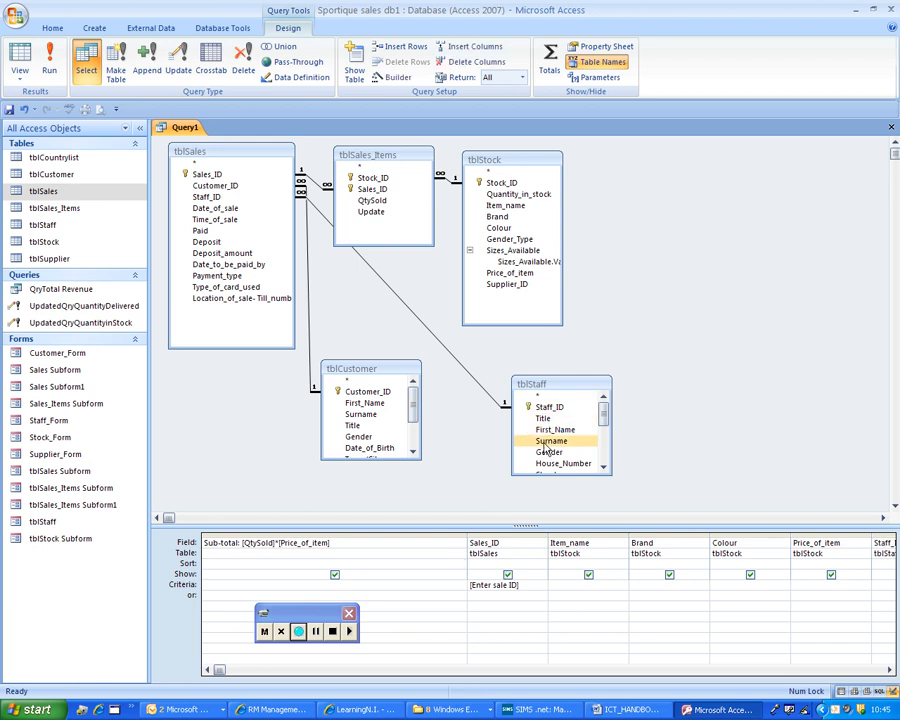
pyautogui.moveTo(372, 459); pyautogui.dragTo(372, 510)
pyautogui.doubleClick(363, 404)
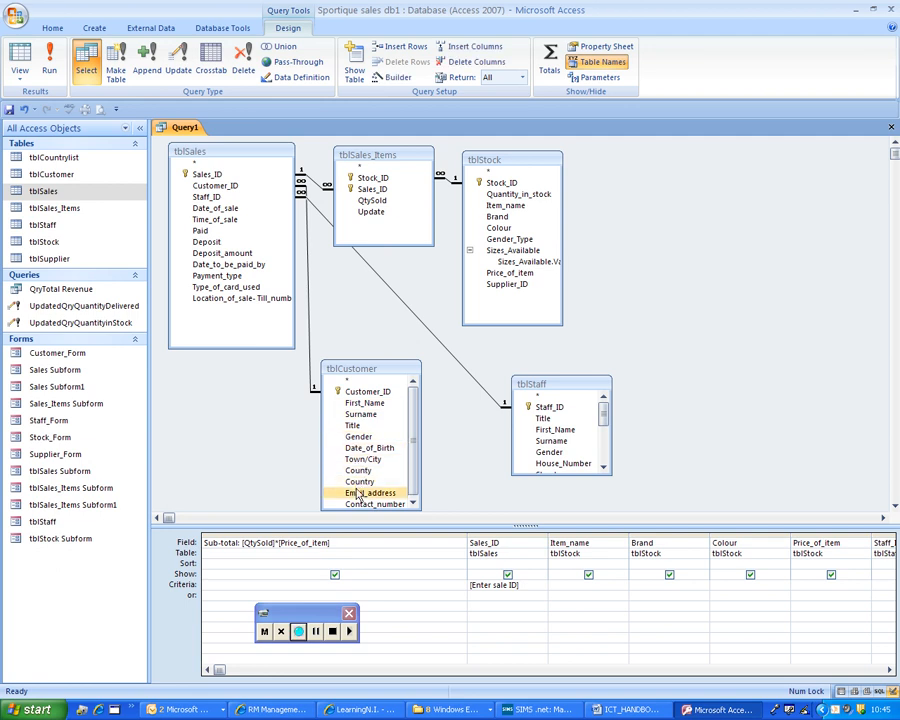
# Run the query for sale ID 10 and review the staff and customer columns in the results.
pyautogui.click(20, 66)
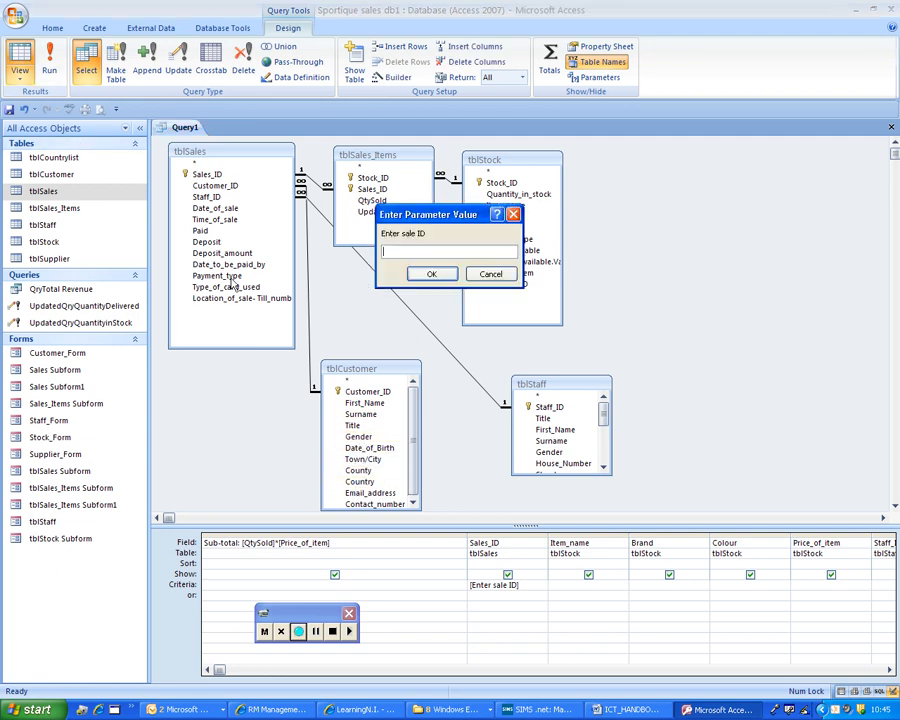
pyautogui.write('10')
pyautogui.press('Return')
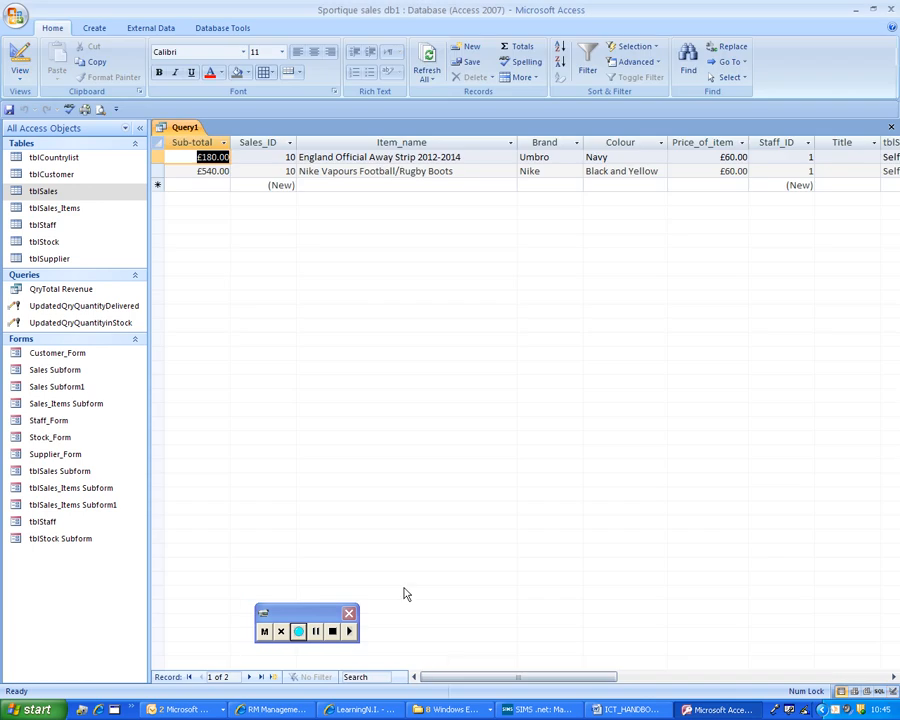
pyautogui.moveTo(441, 673); pyautogui.dragTo(422, 679)
pyautogui.click(299, 632)
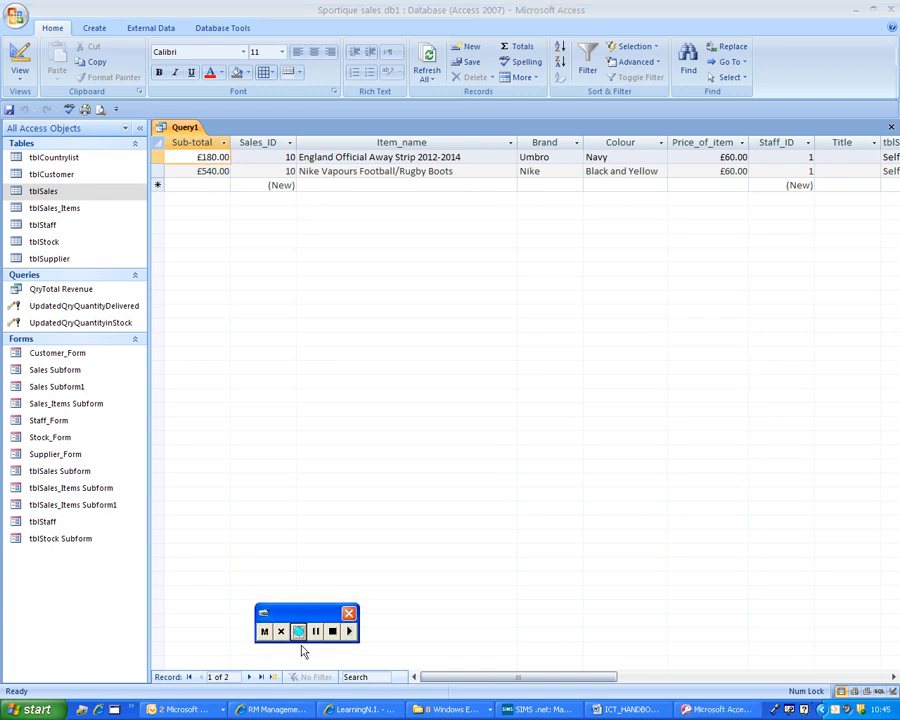